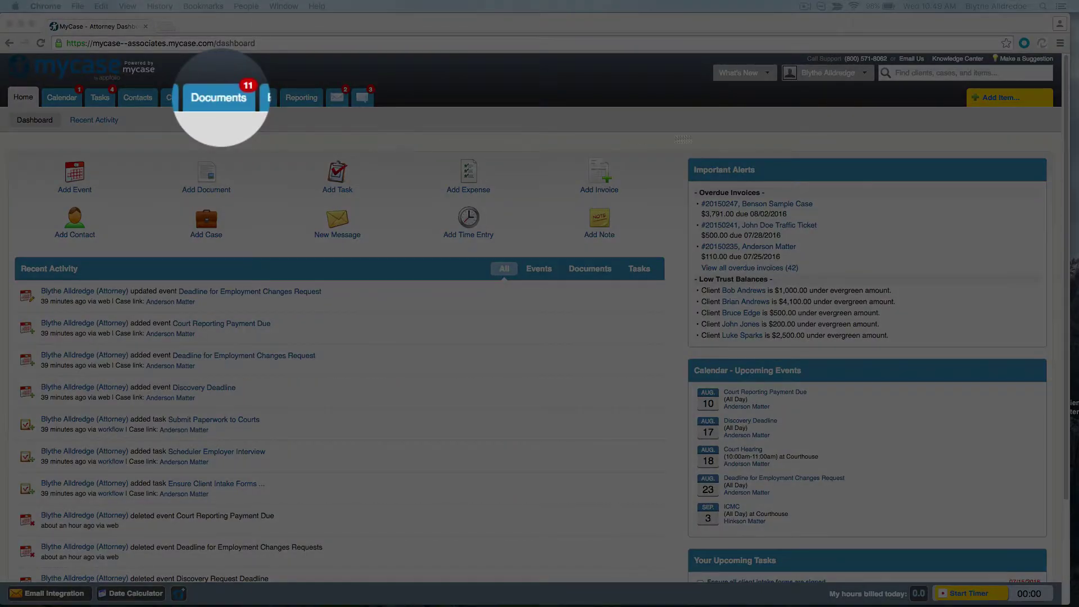
Open the single-document upload form from Add Item > Add Document > Upload Document(s).
left_click(992, 98)
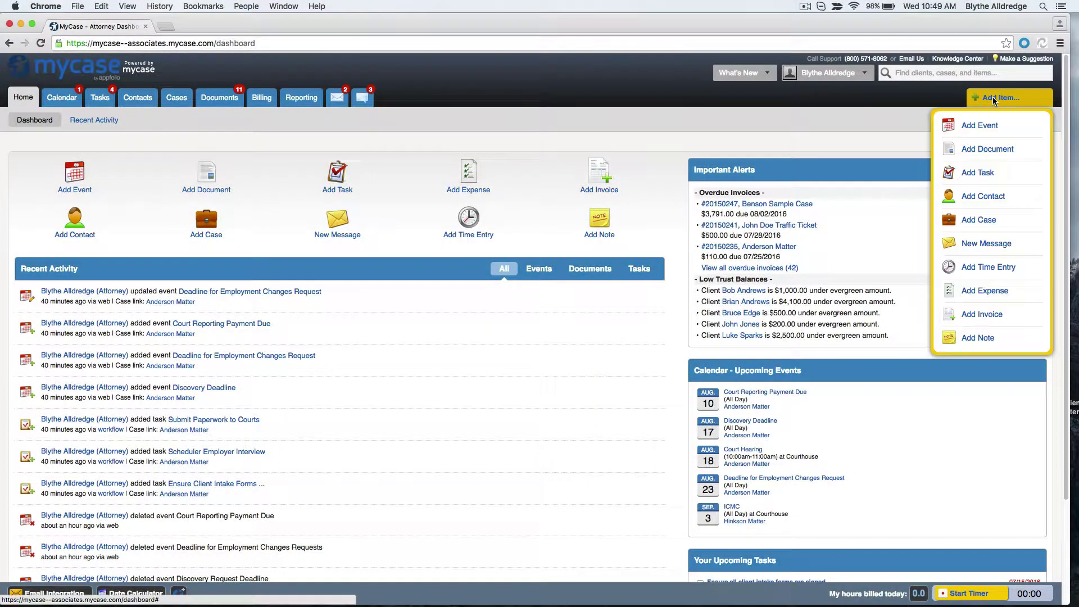
left_click(1009, 149)
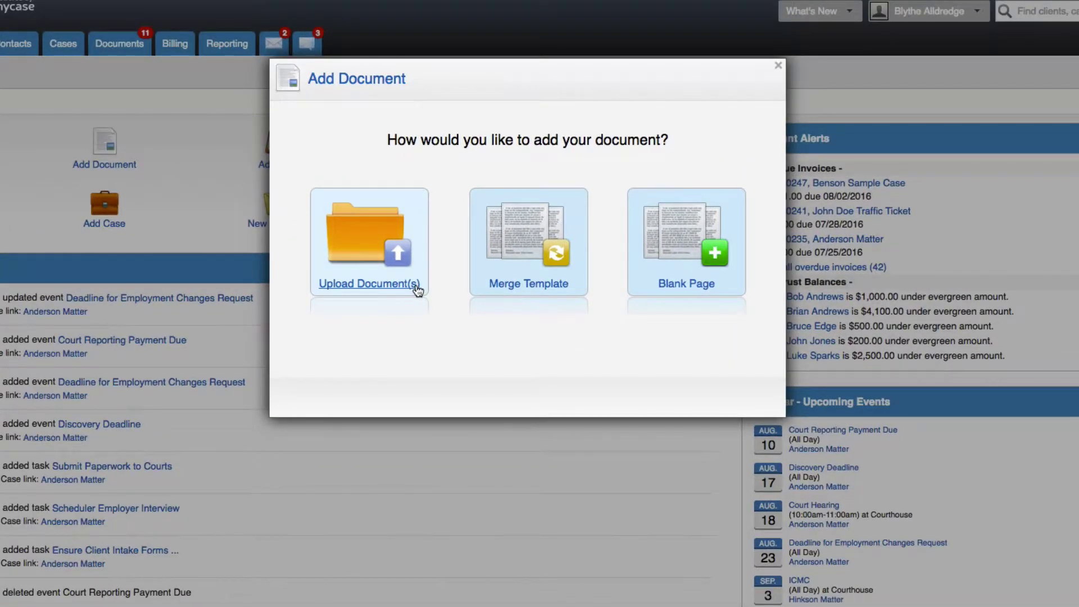
left_click(418, 290)
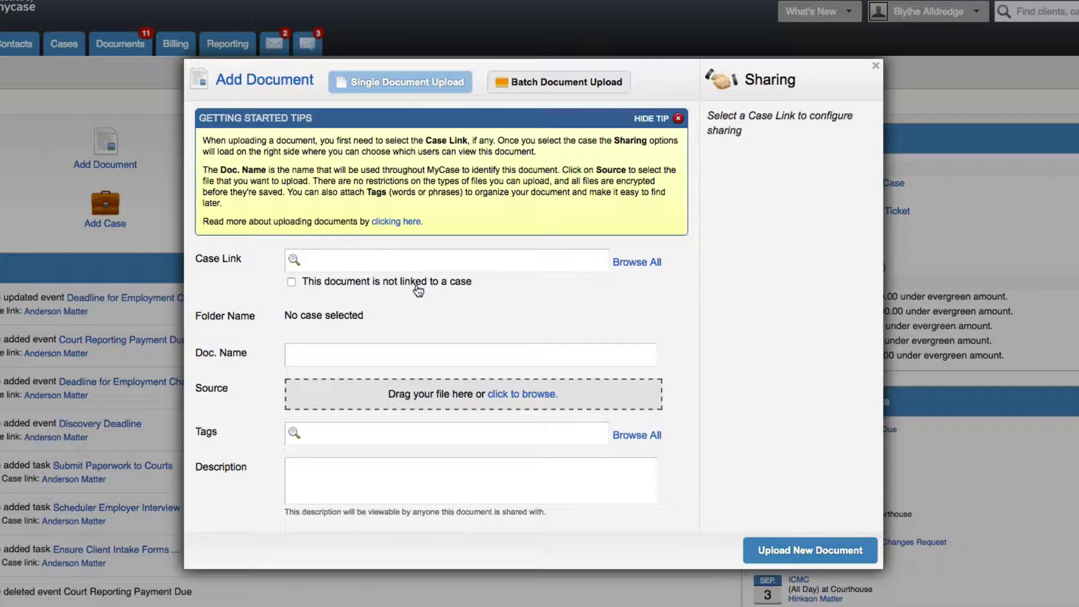
Link the new document to the case Anderson Matter (071515).
left_click(290, 282)
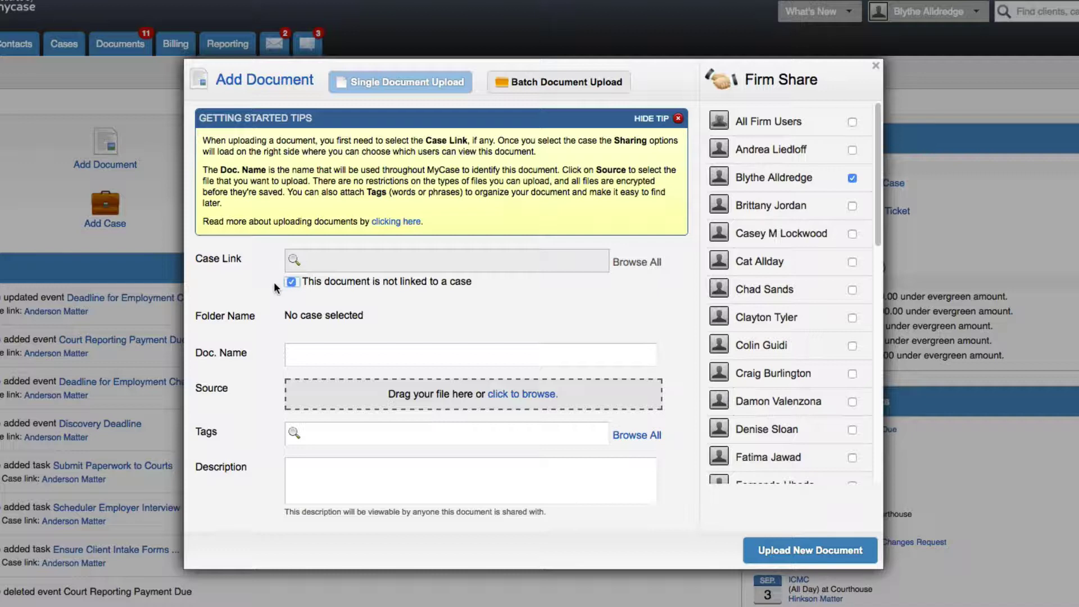
left_click(289, 281)
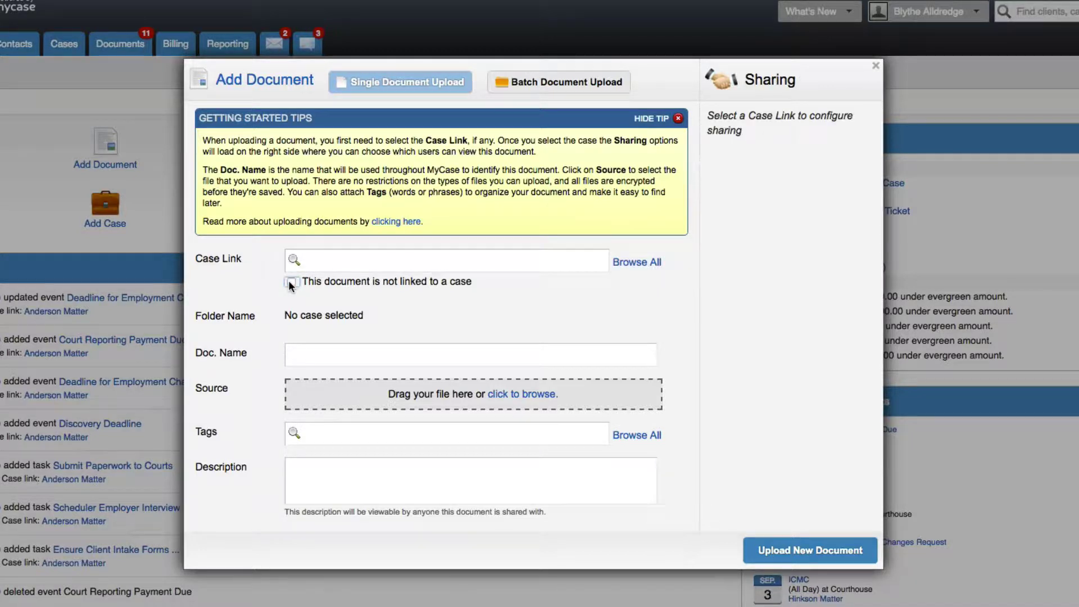
left_click(313, 263)
type("ander")
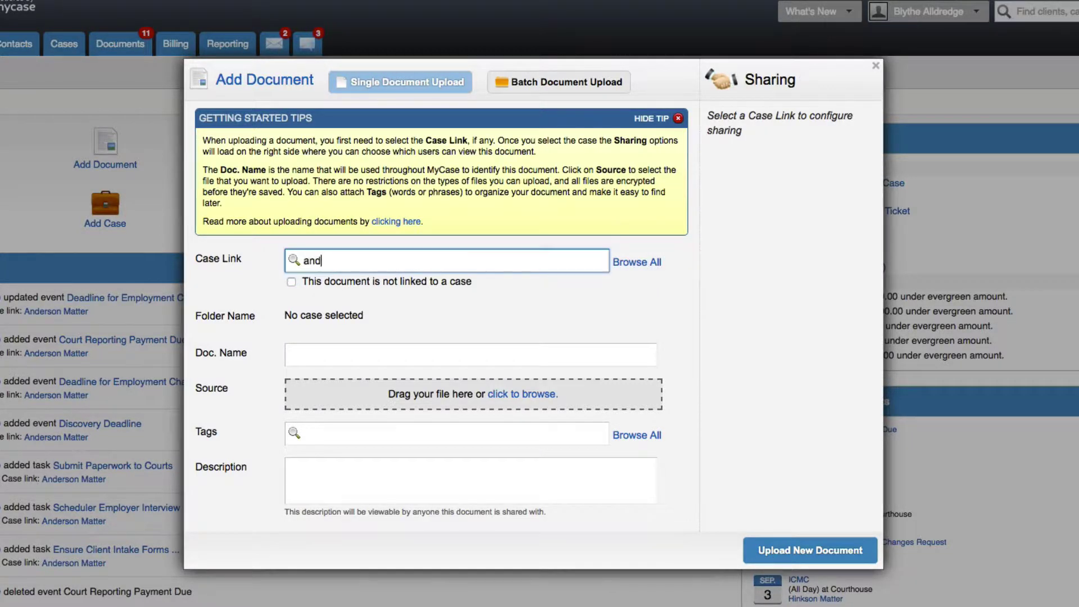
left_click(327, 278)
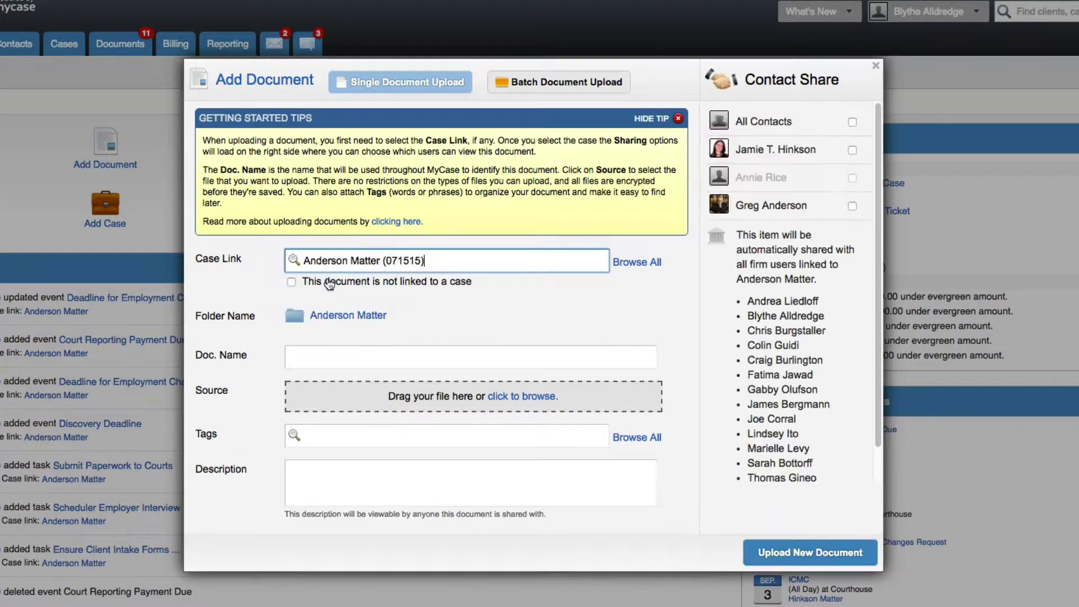
File the document in the Correspondence folder and name it 'Client Welcome Letter'.
left_click(318, 313)
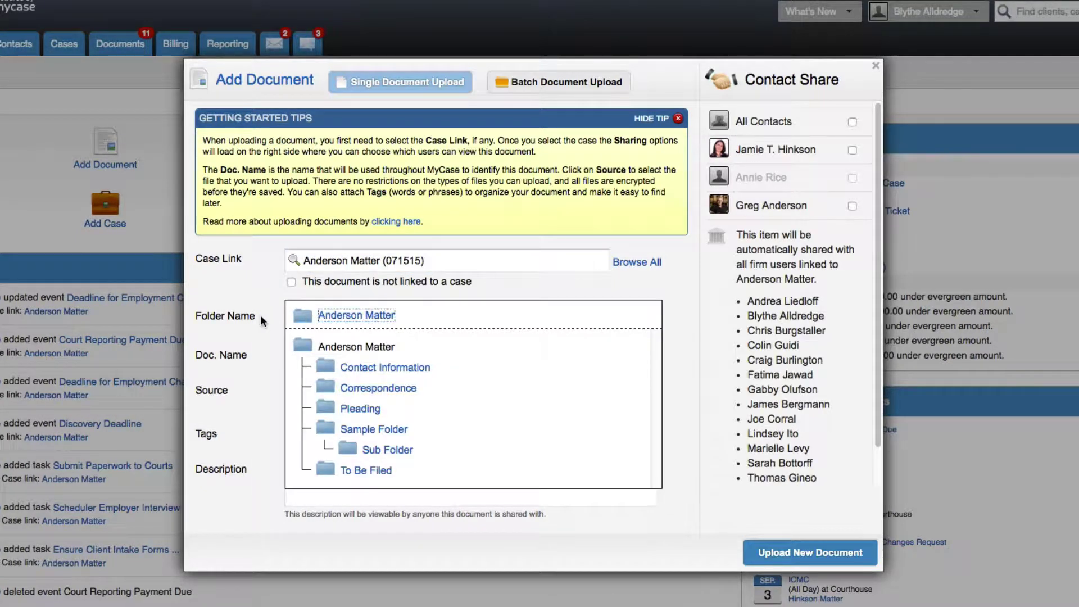
left_click(356, 397)
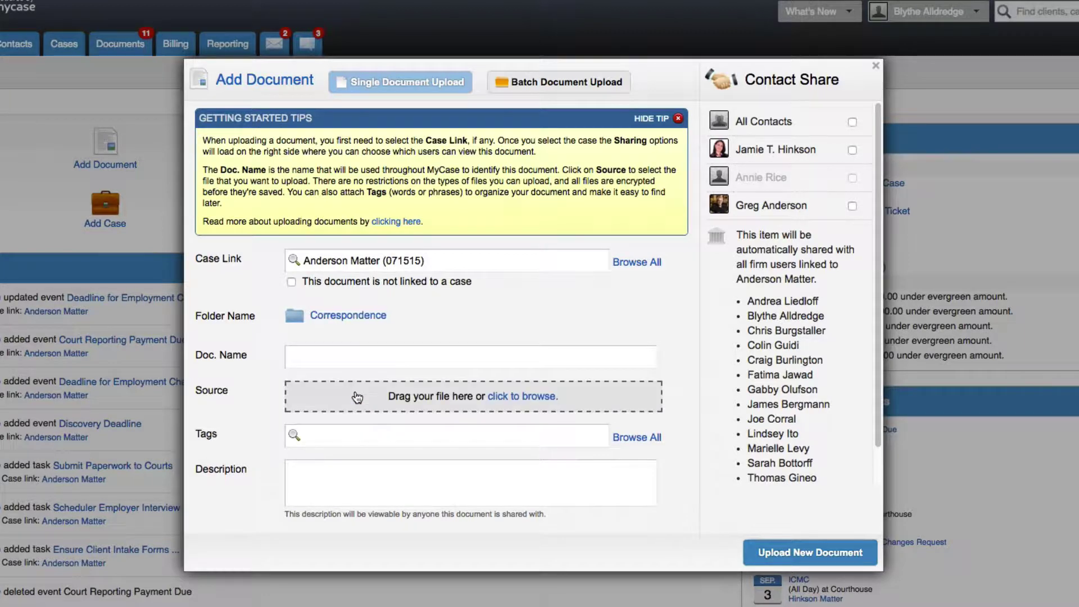
left_click(351, 356)
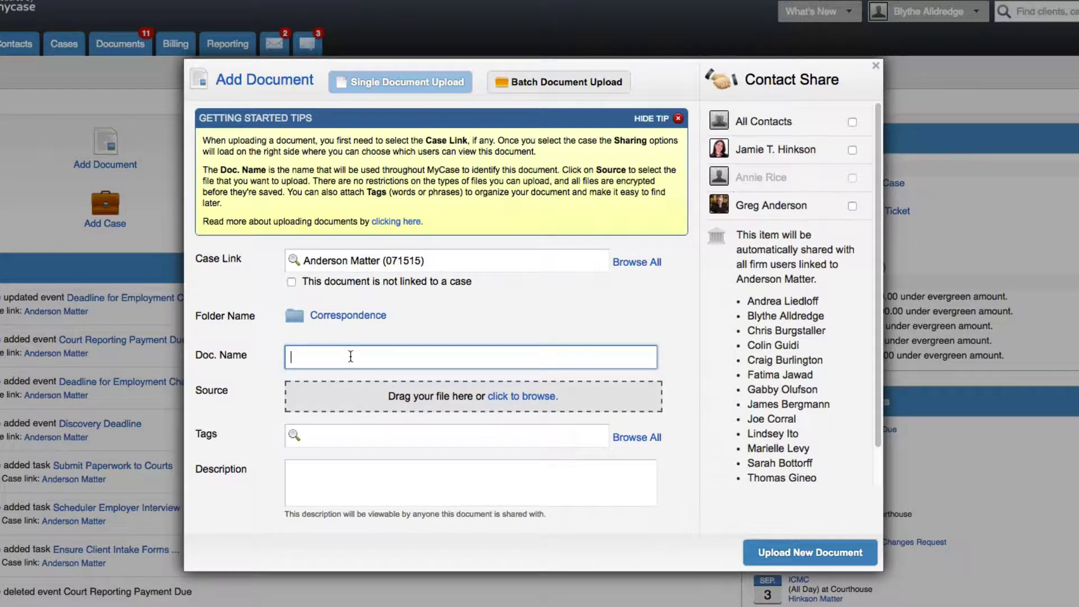
type("Client W")
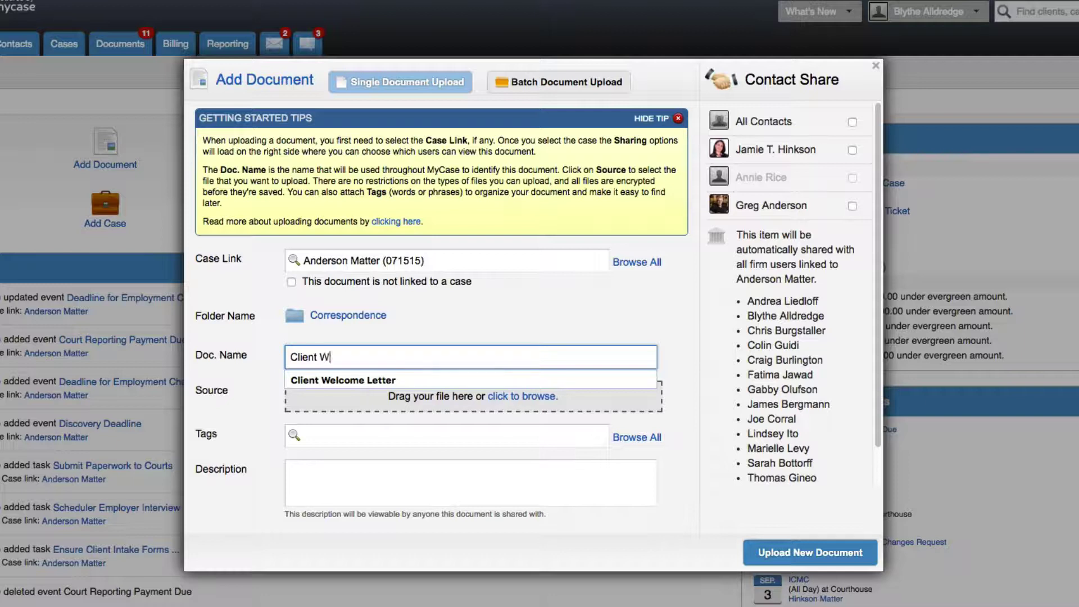
type("elcome Letter")
left_click(271, 373)
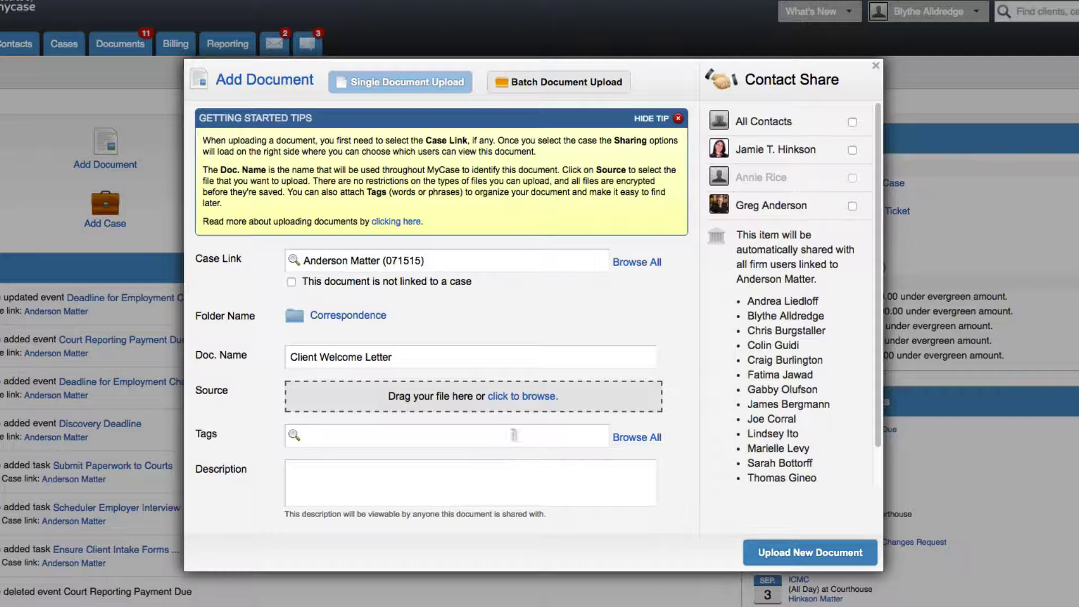
Attach Client Welcome Letter.docx as the source file and tag it 'letter'.
left_click_drag(1076, 394, 470, 402)
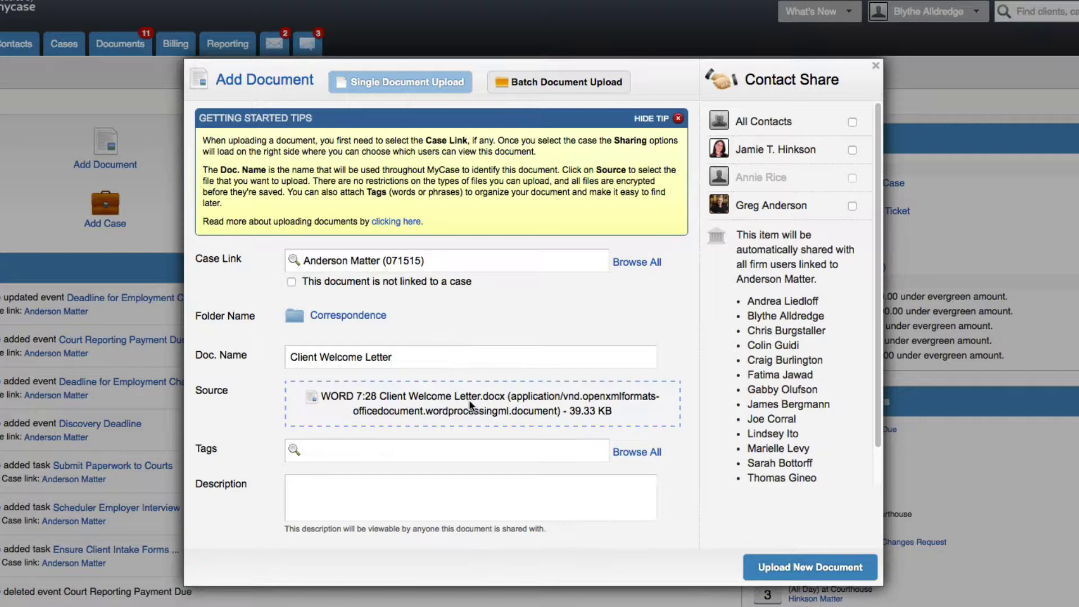
left_click(460, 444)
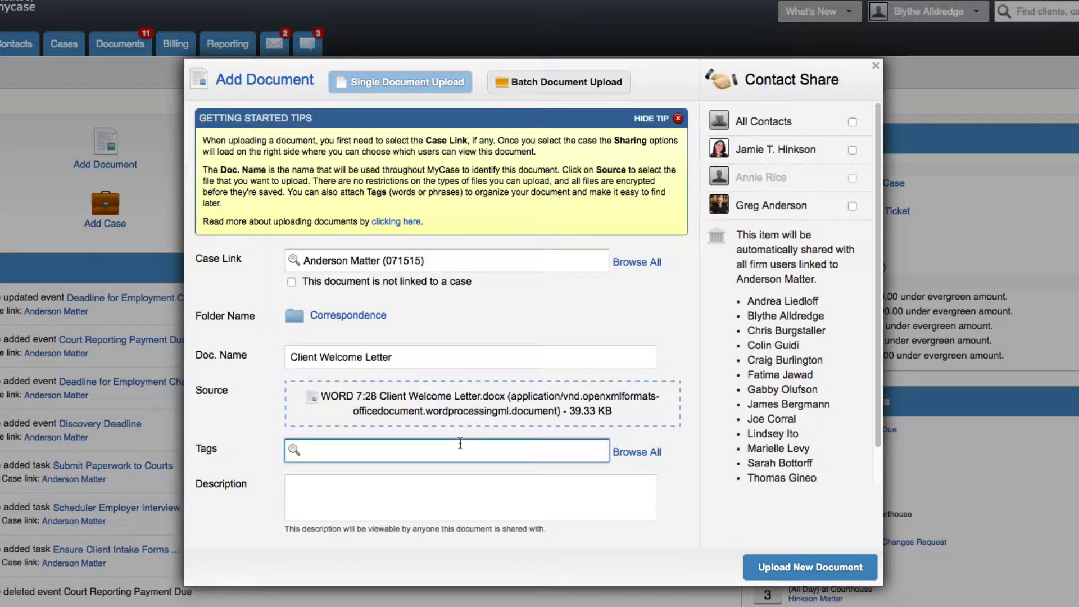
type("let")
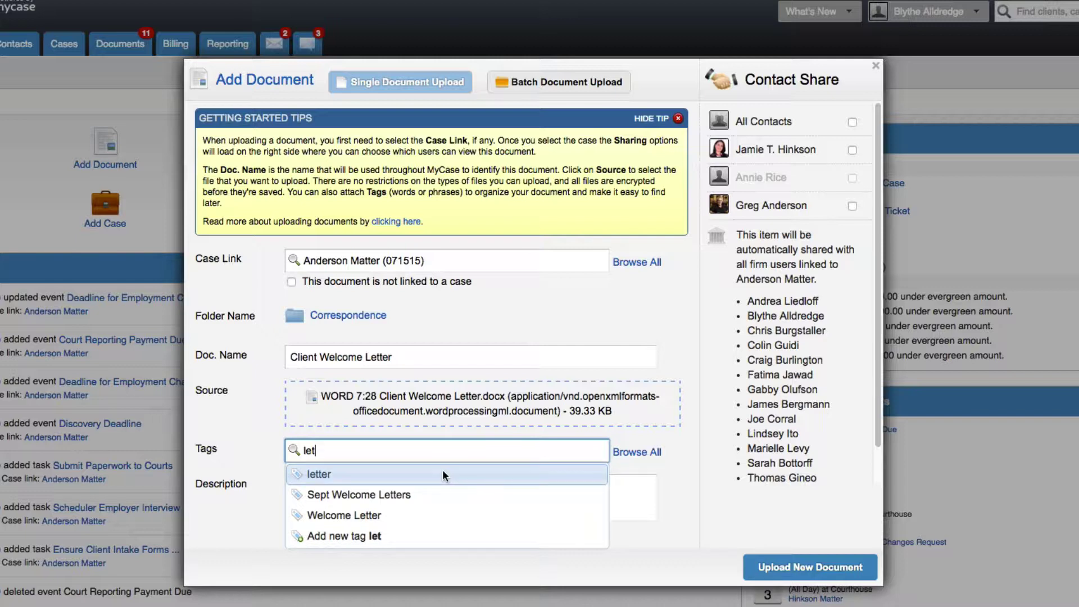
left_click(442, 474)
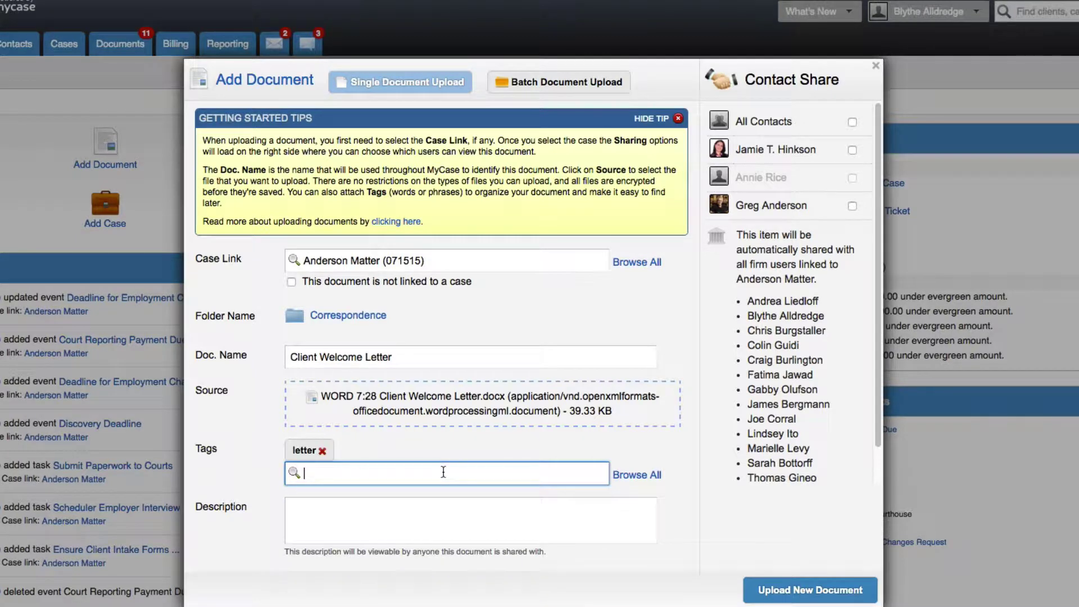
Add the description 'Optional description.' and share the document with one client contact.
left_click(431, 517)
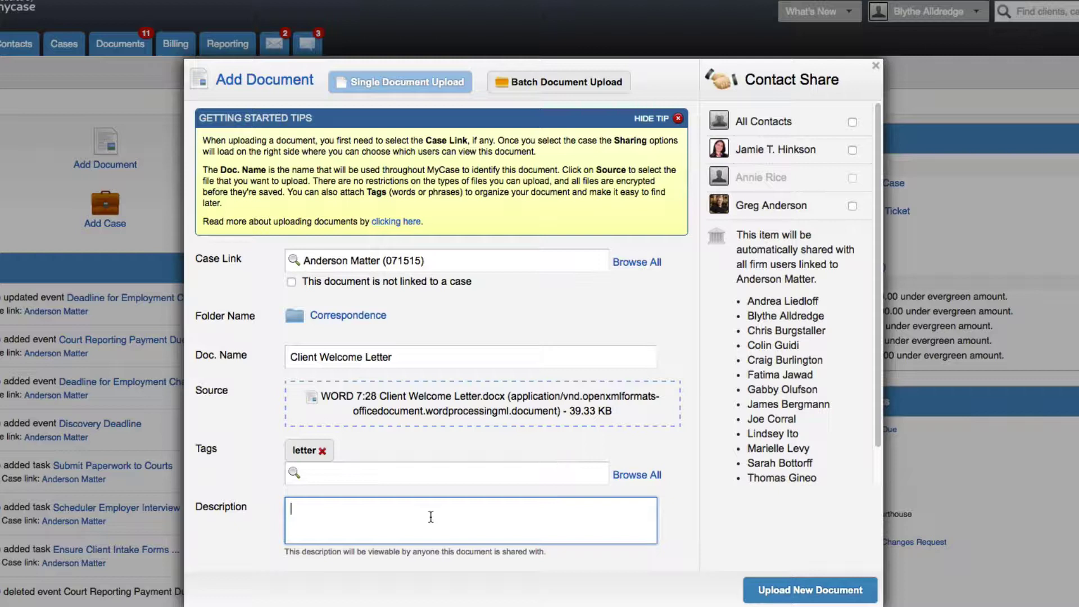
type("Optional description.")
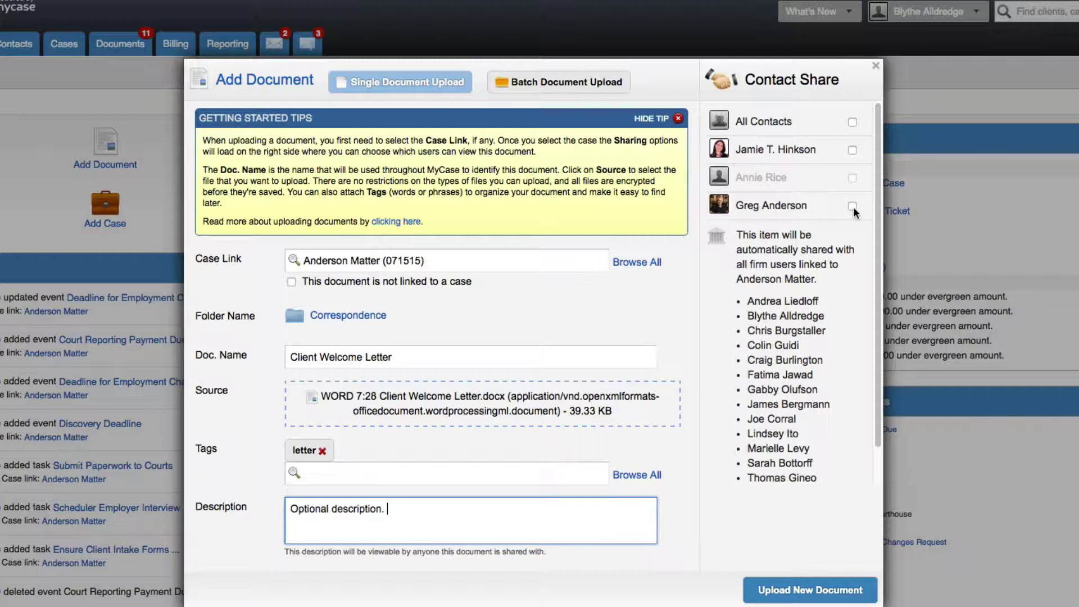
left_click(853, 206)
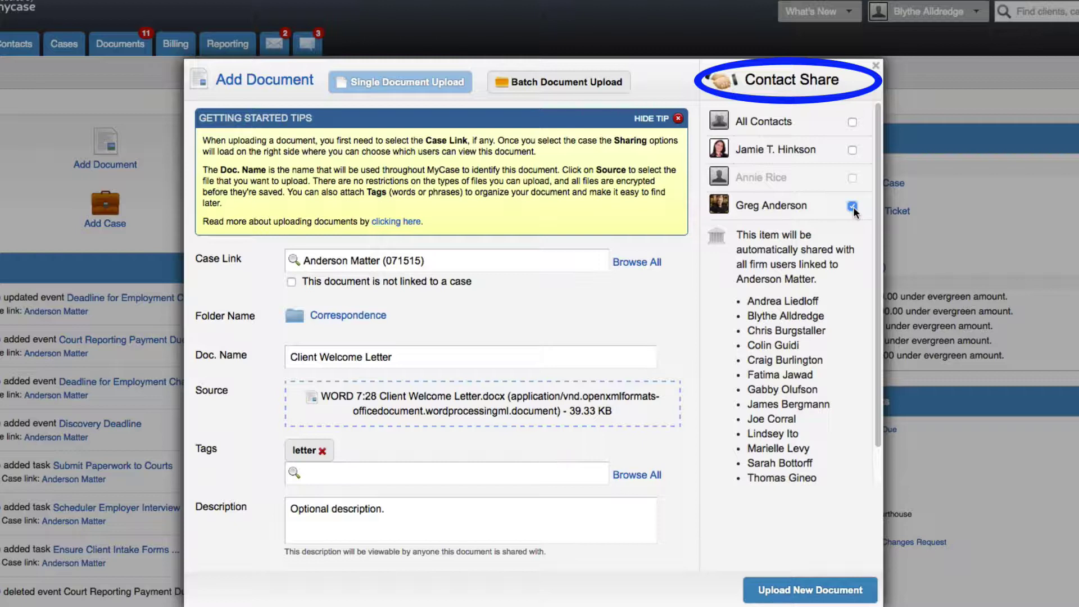
Also share the document with a second client contact.
left_click(853, 150)
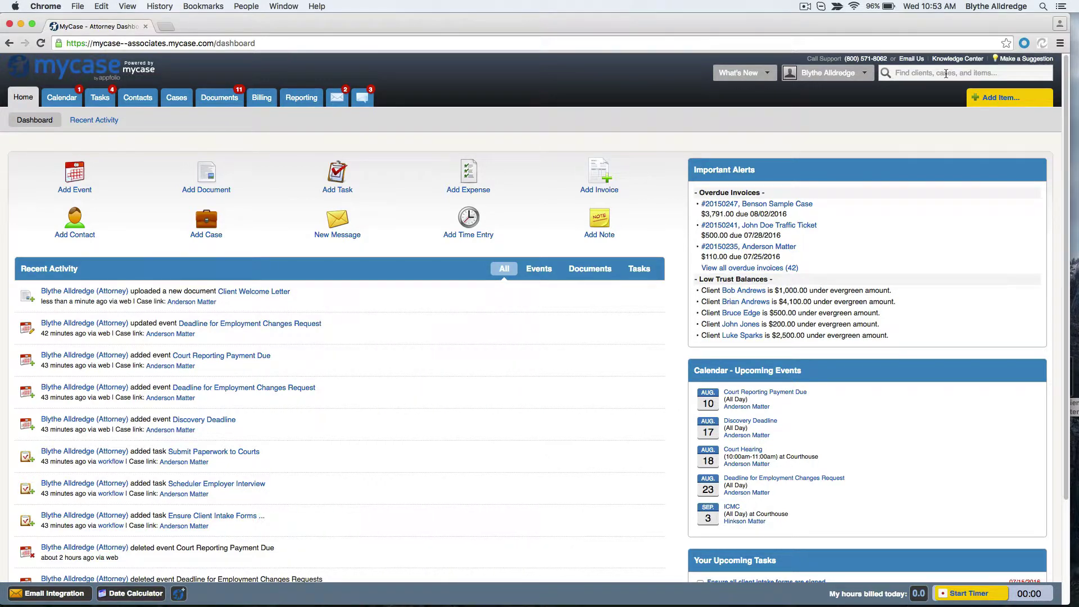
Search for 'plead' and open the Pleading Court Filing document of Andrews Matter.
left_click(946, 74)
type("plead")
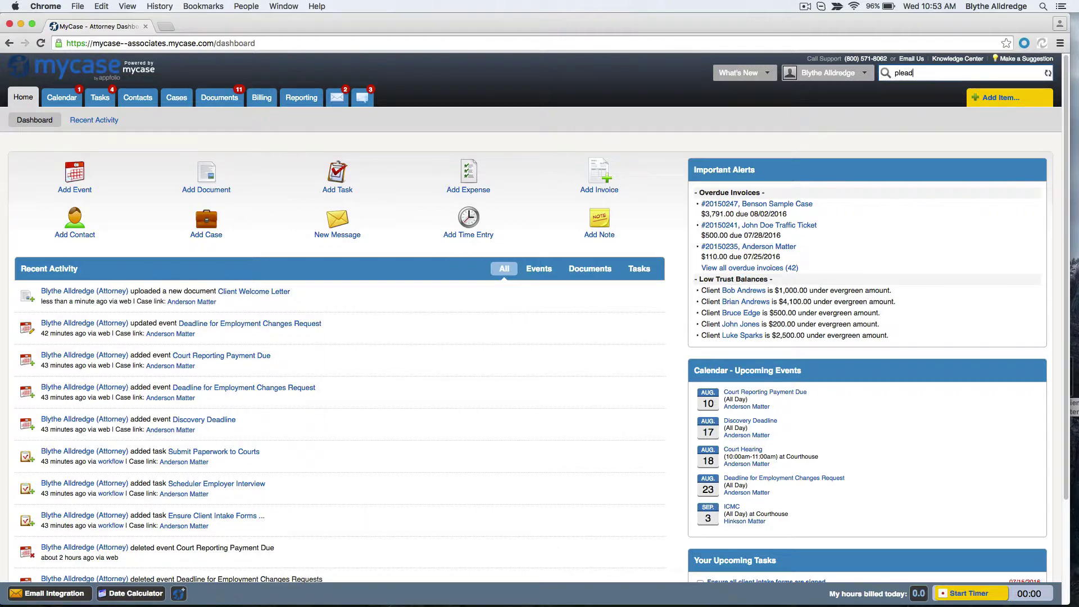
left_click(947, 197)
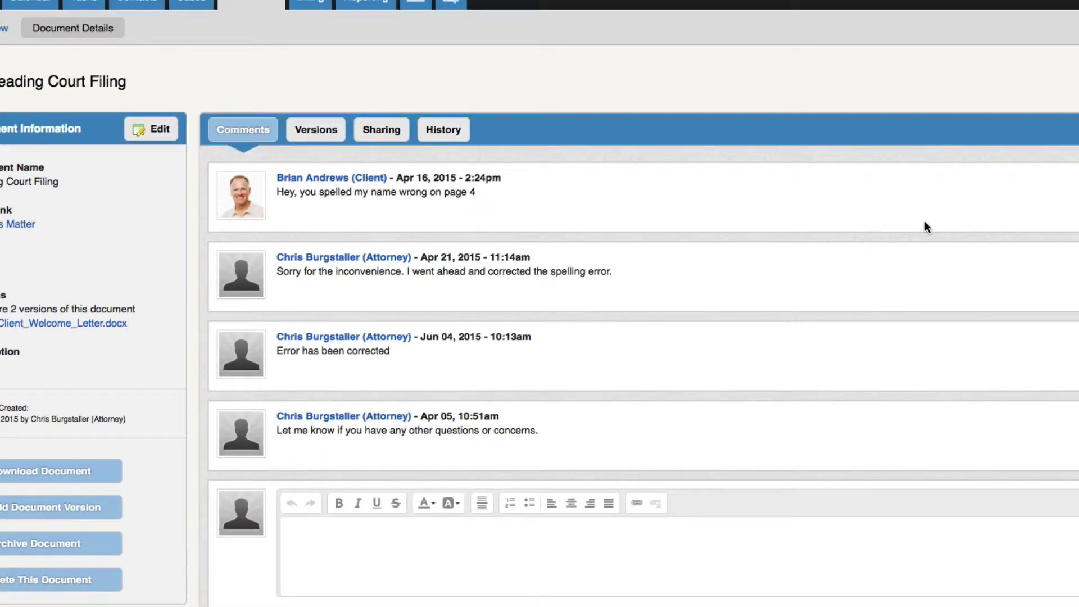
left_click(140, 130)
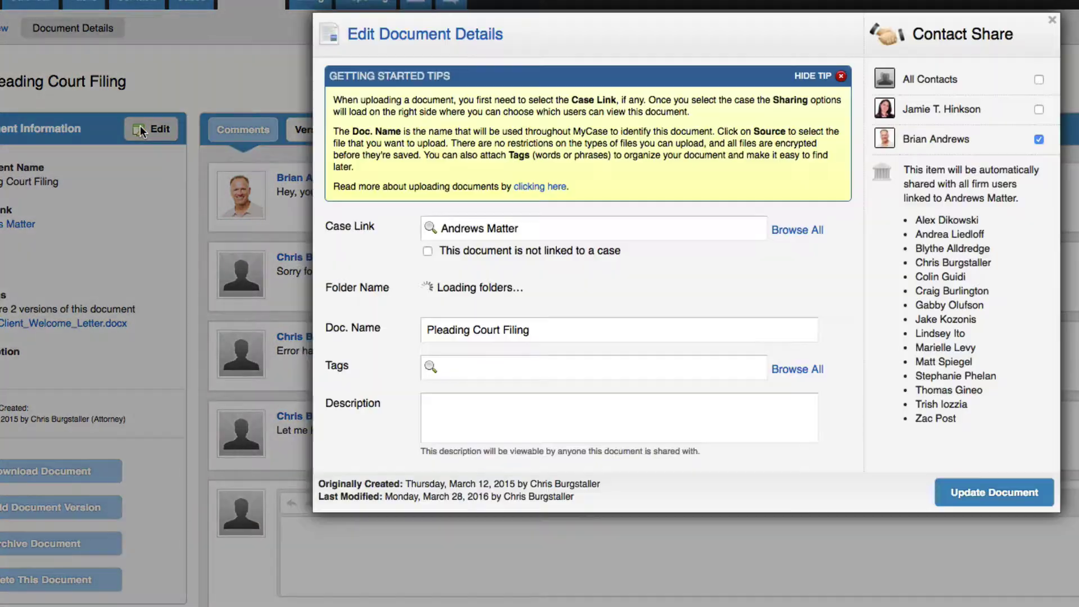
left_click(1051, 20)
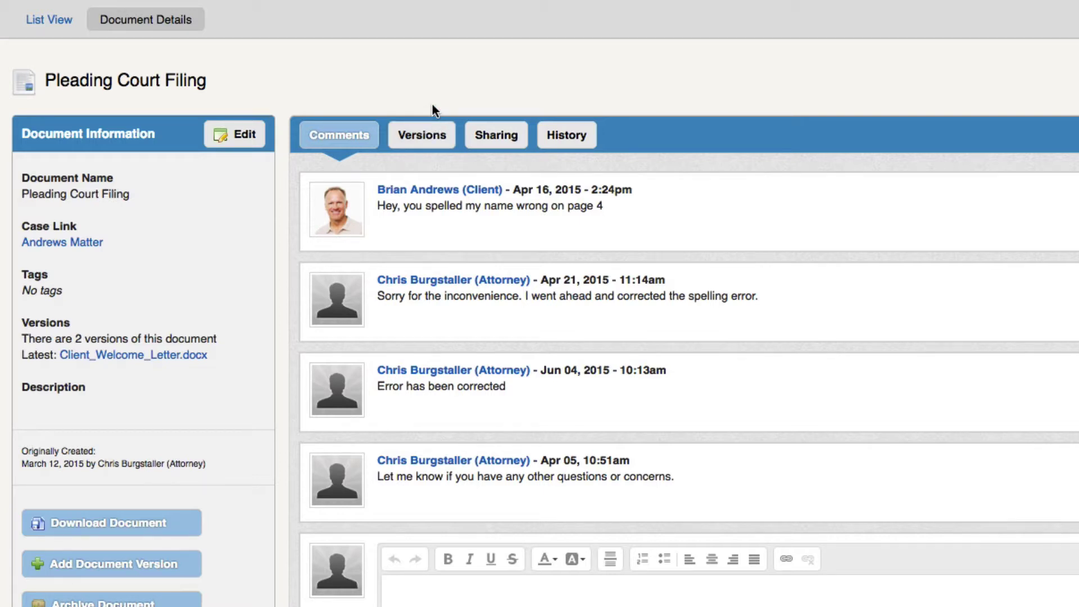
Review the Pleading Court Filing's versions and sharing, finishing on its activity history.
left_click(443, 129)
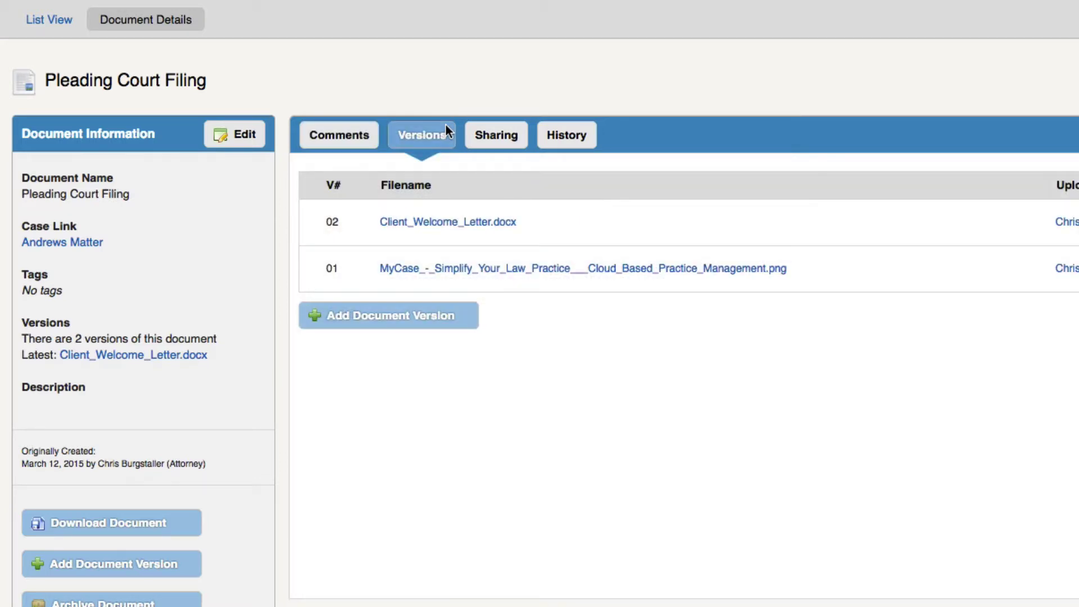
left_click(474, 134)
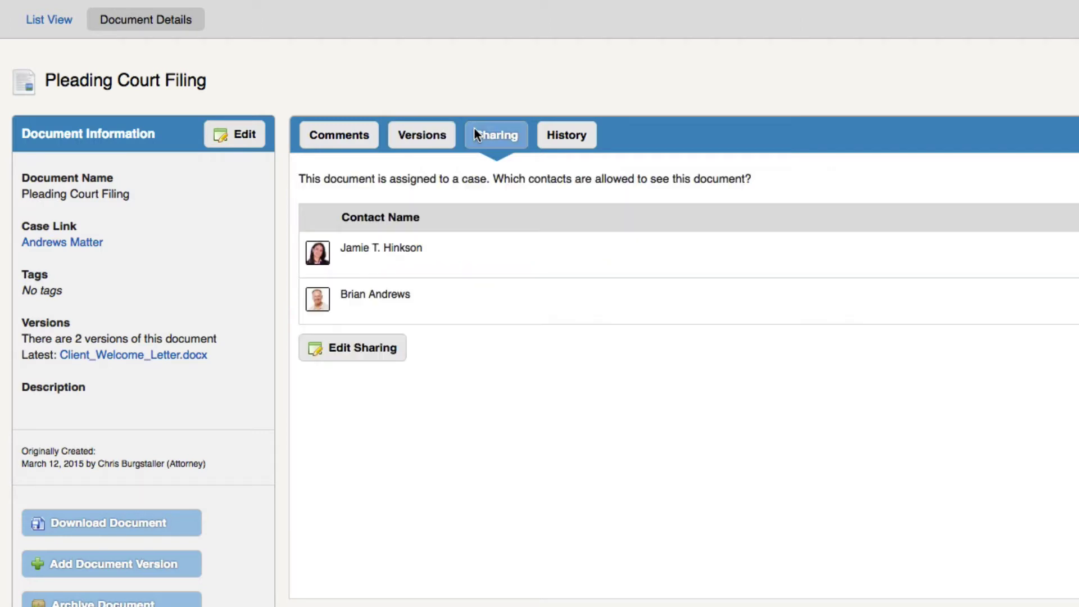
left_click(540, 136)
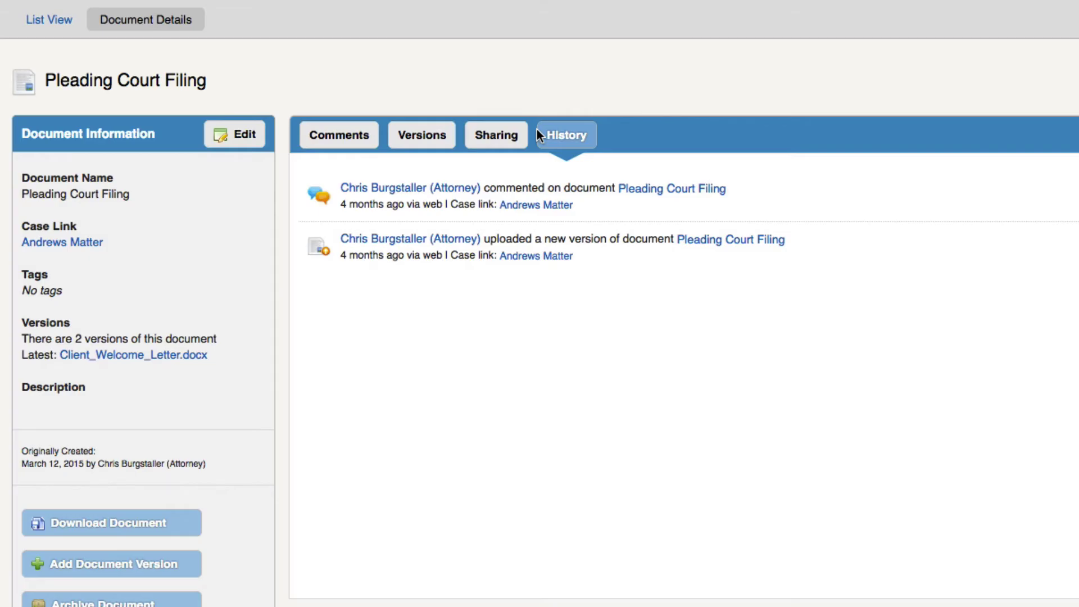